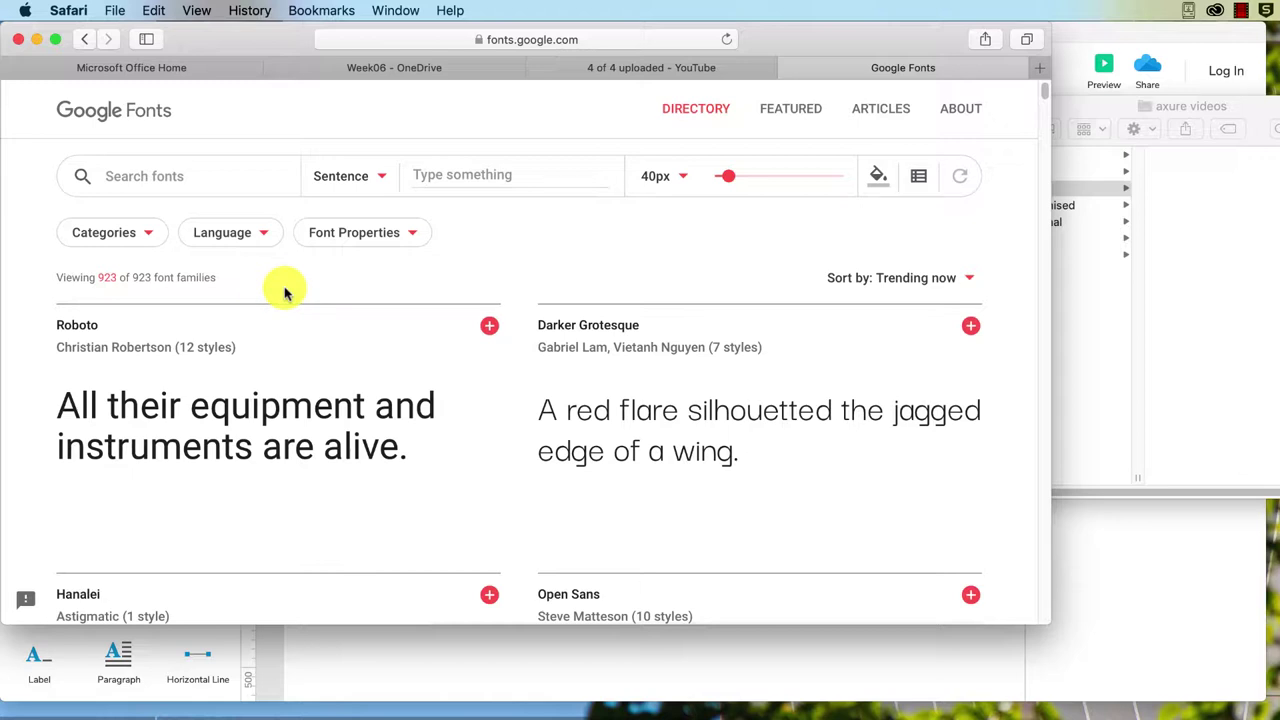
Filter the Google Fonts directory so that only the Serif category stays selected
left_click(455, 668)
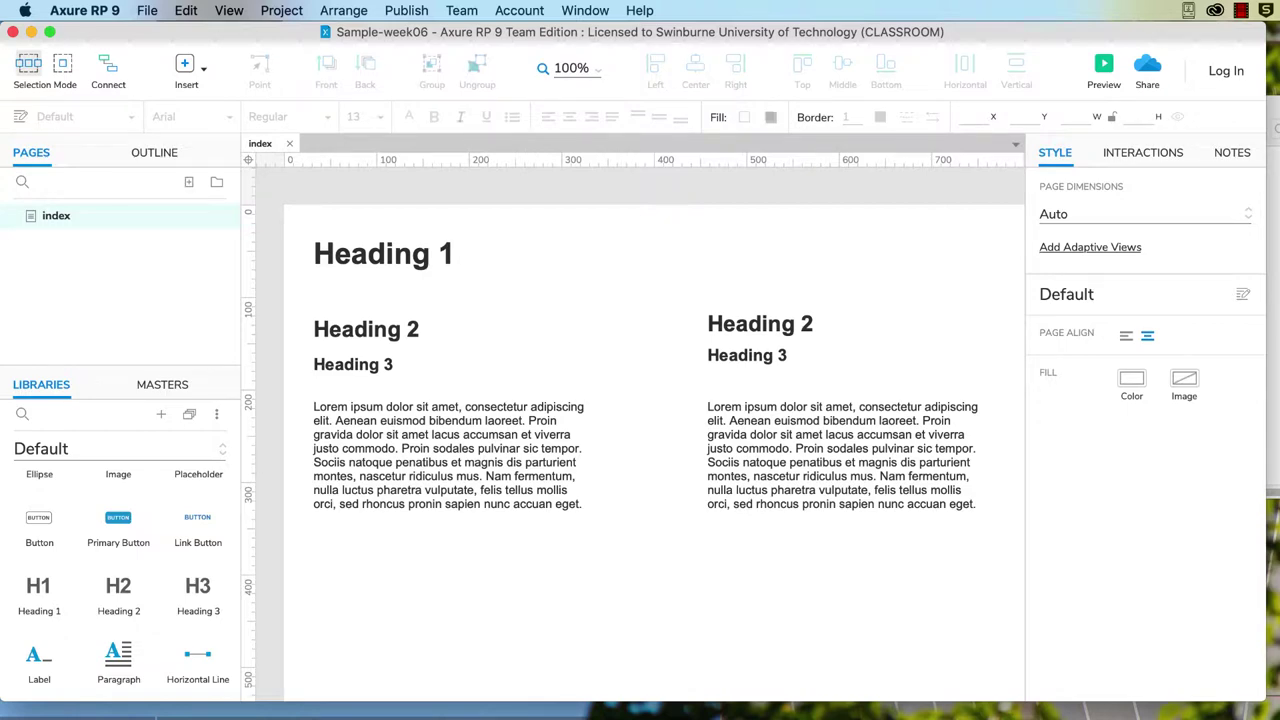
key("super+Tab")
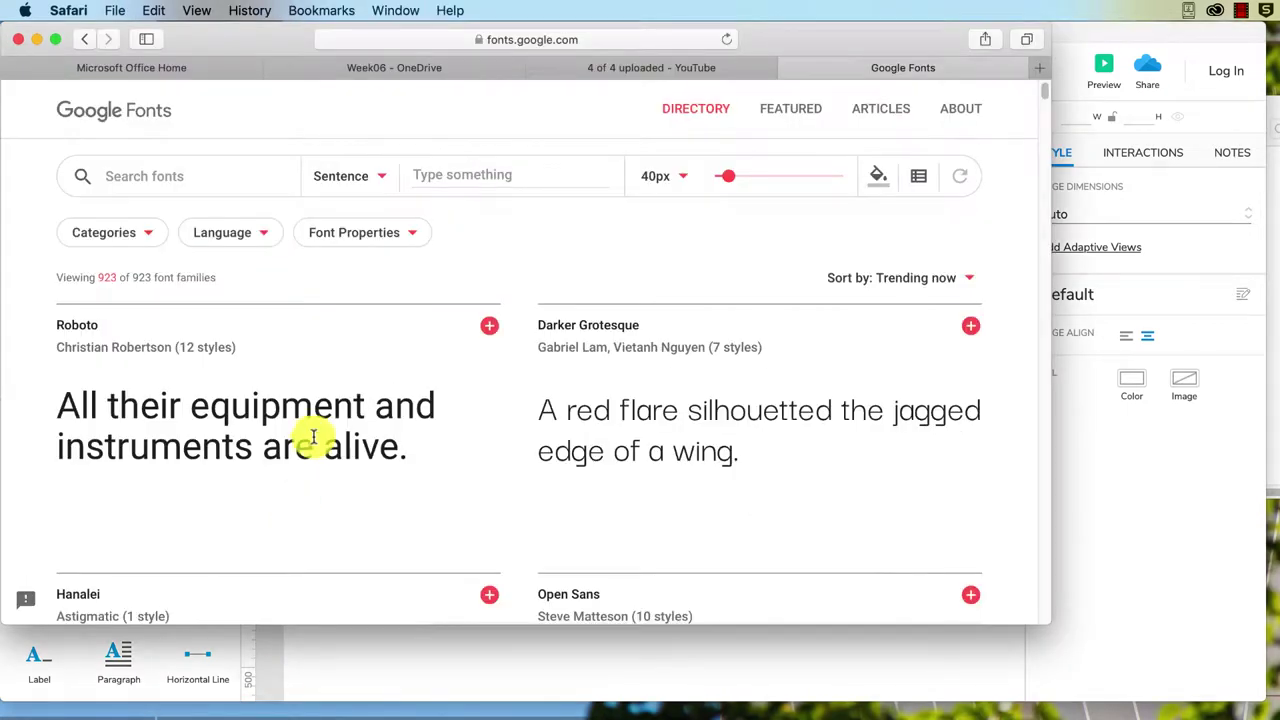
left_click(150, 241)
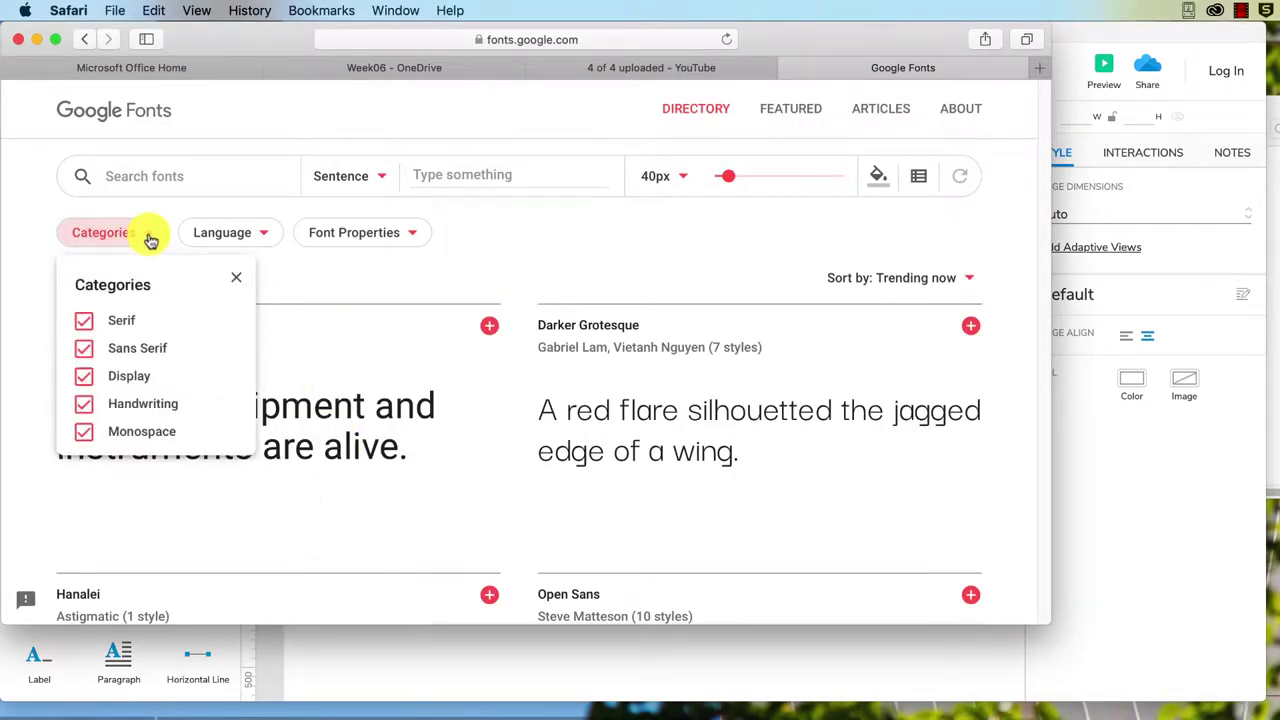
left_click(88, 323)
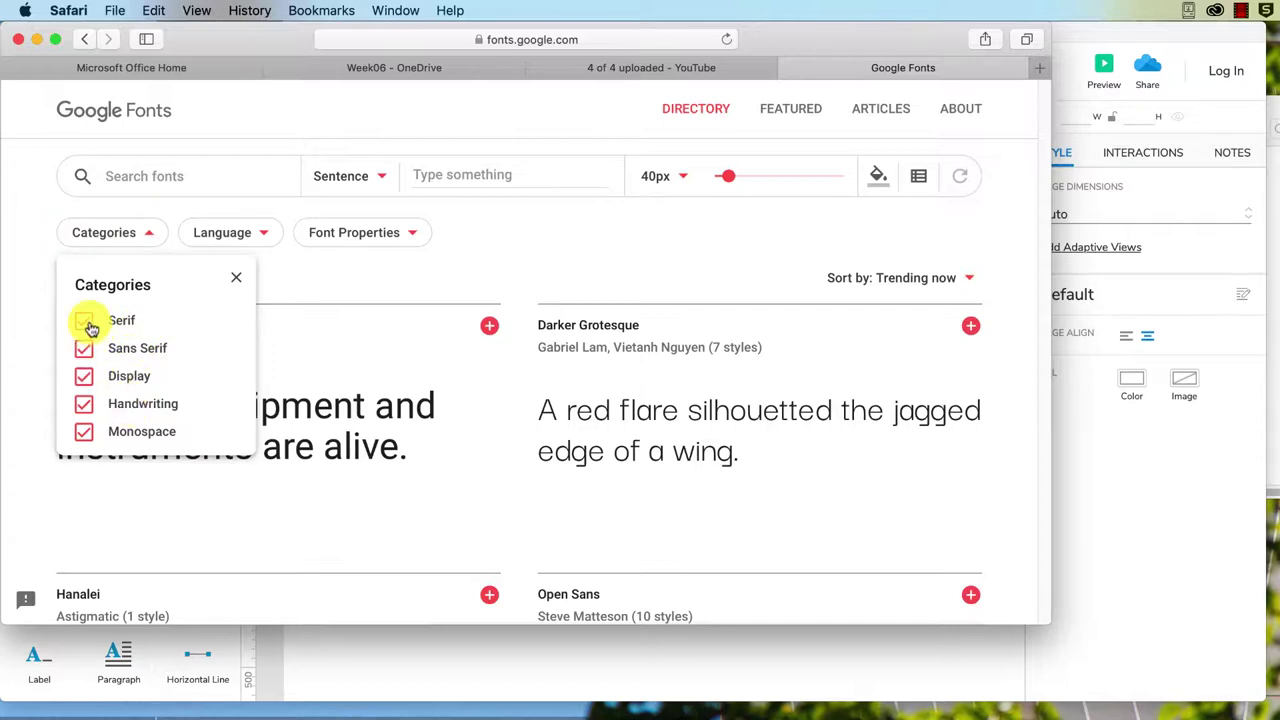
left_click(86, 348)
left_click(86, 376)
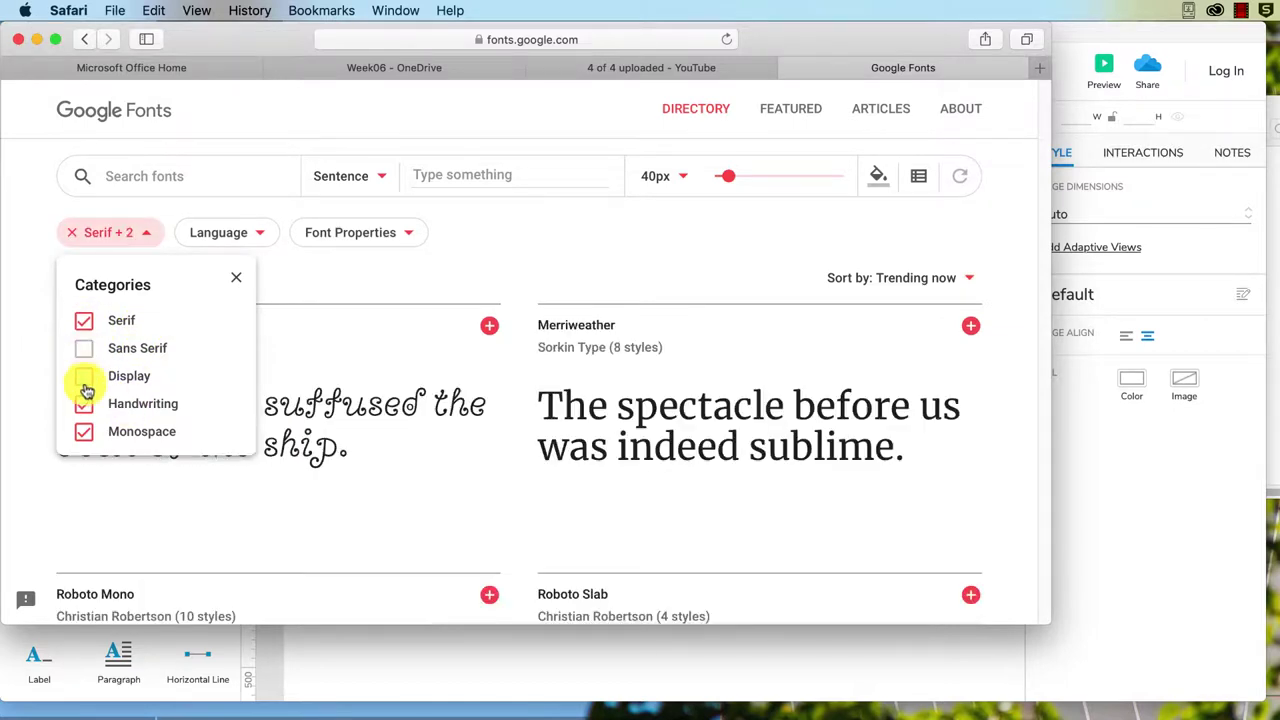
left_click(88, 408)
left_click(84, 431)
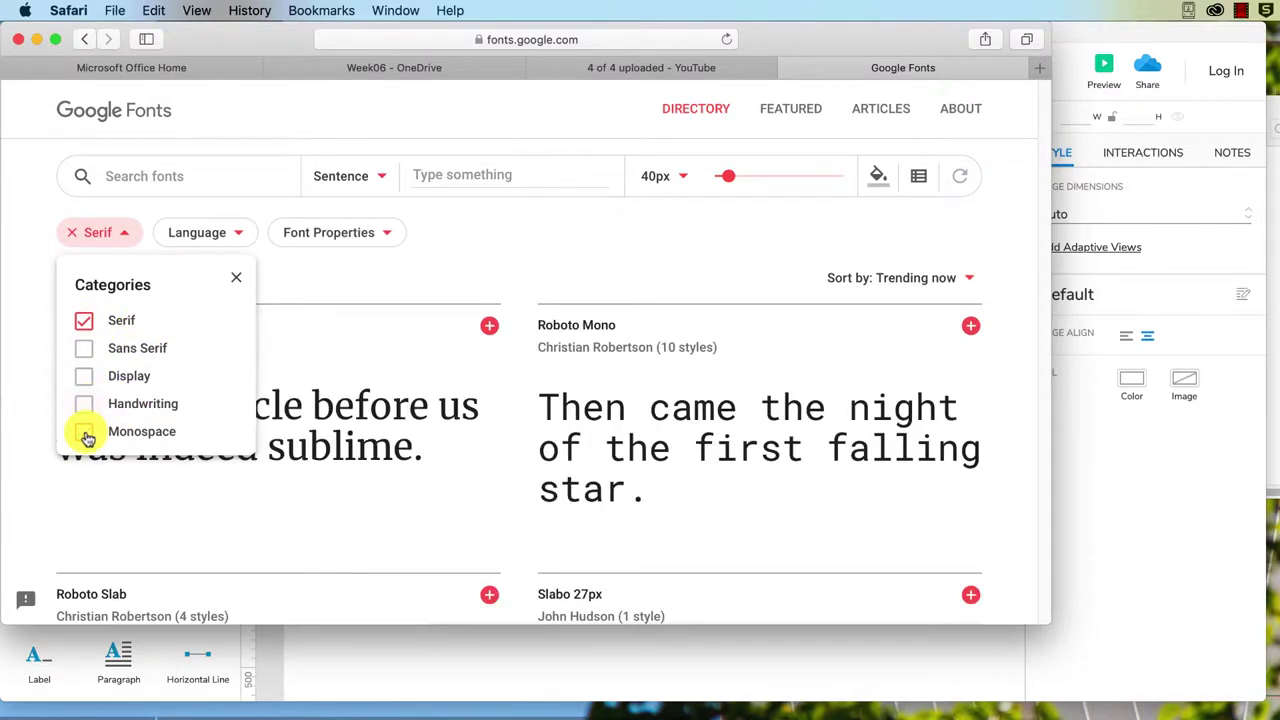
left_click(236, 277)
Add the Merriweather family to the font selection and look through its embed details and available styles
mouse_move(257, 417)
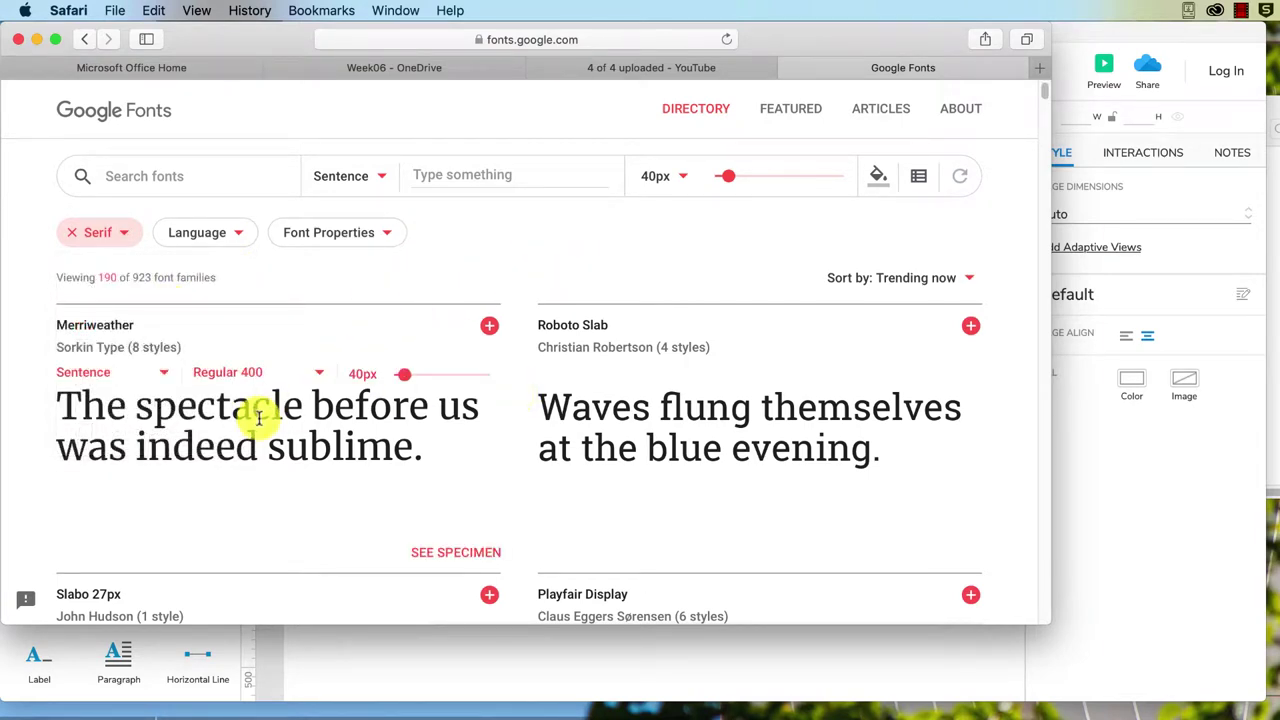
left_click(490, 330)
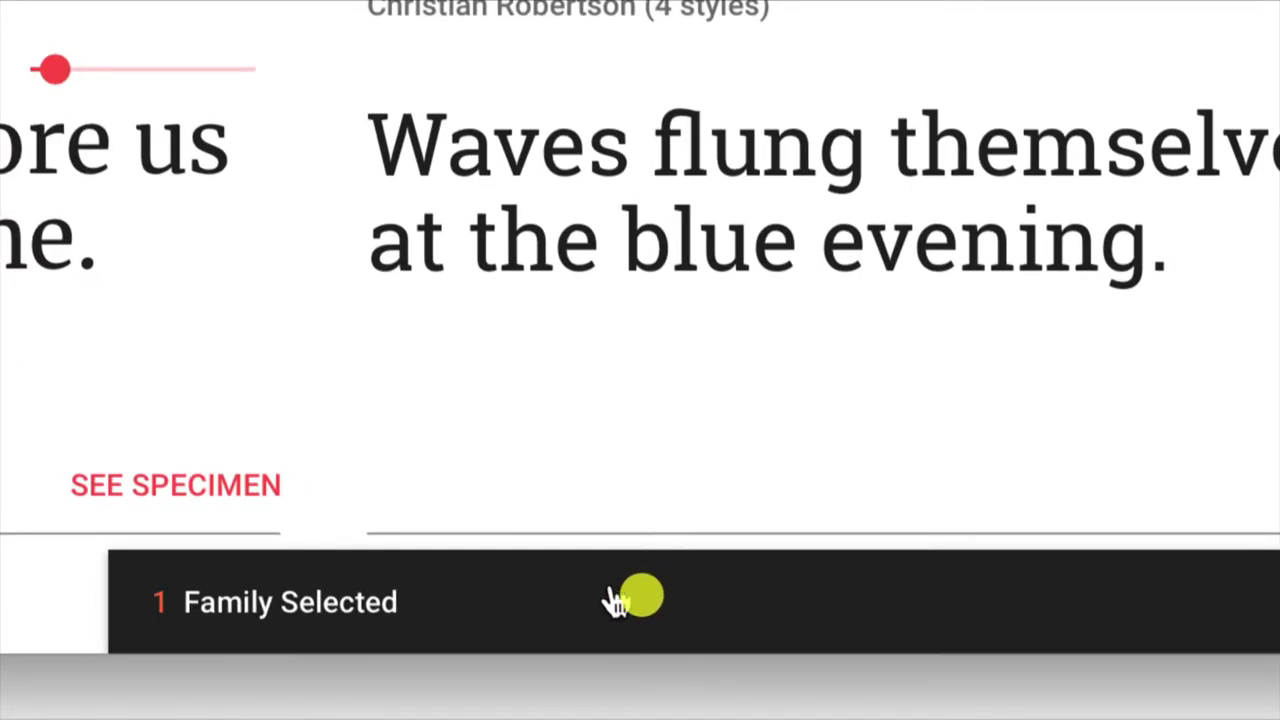
left_click(614, 600)
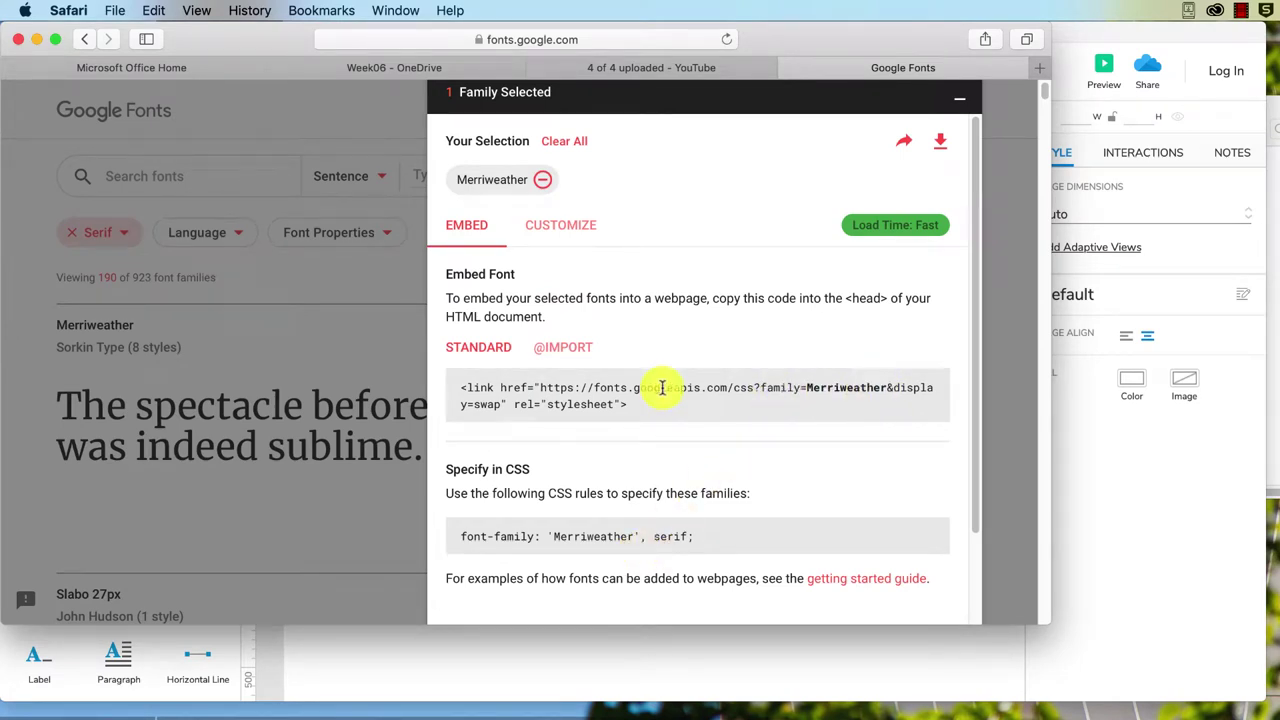
left_click(310, 338)
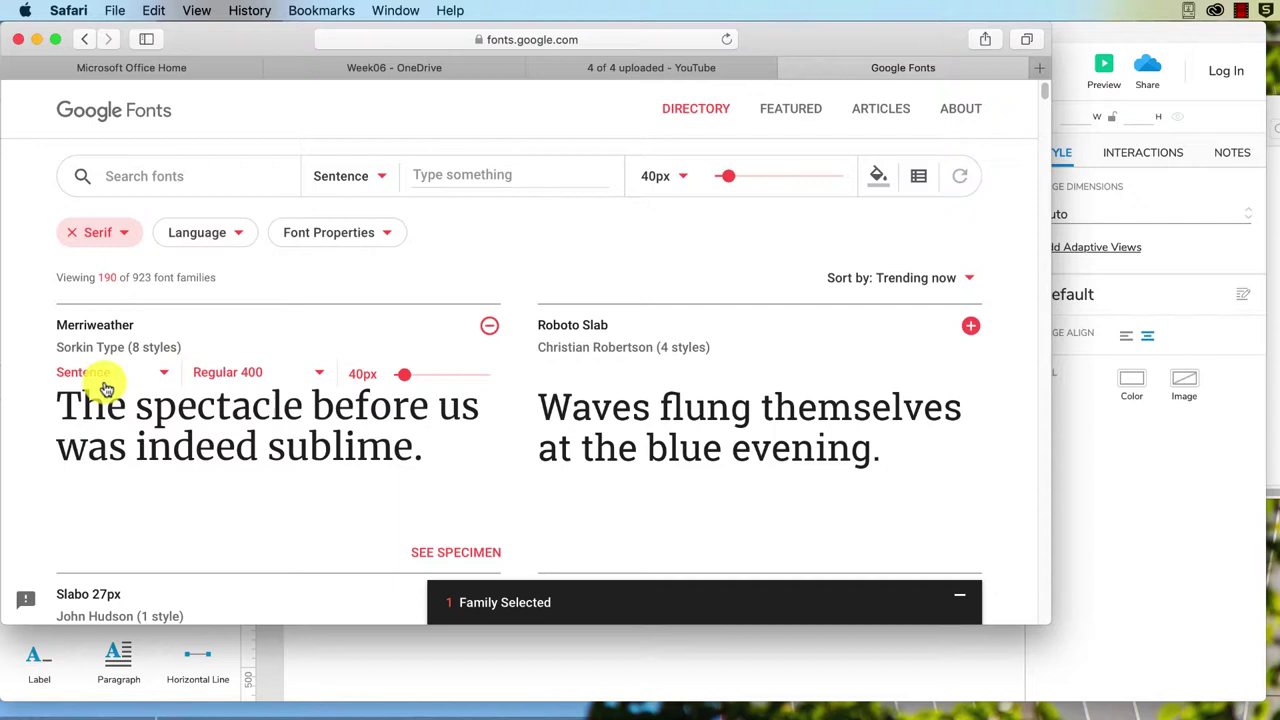
left_click(323, 378)
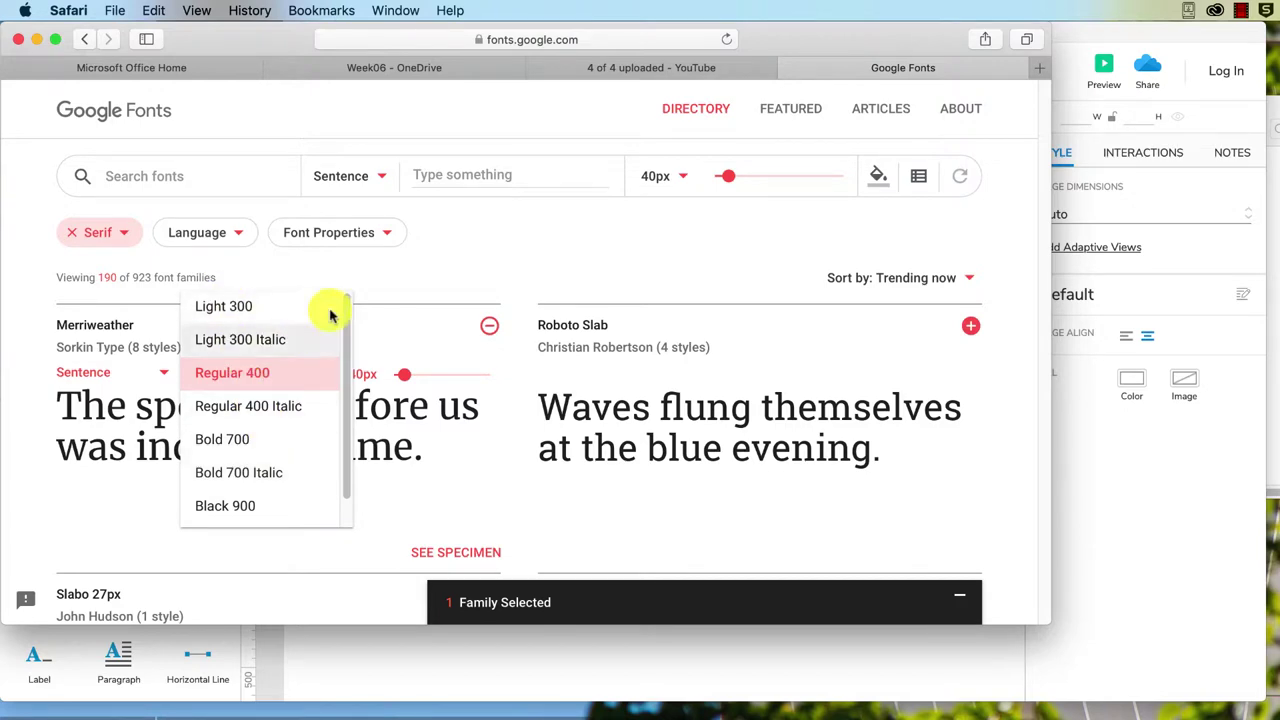
left_click(405, 287)
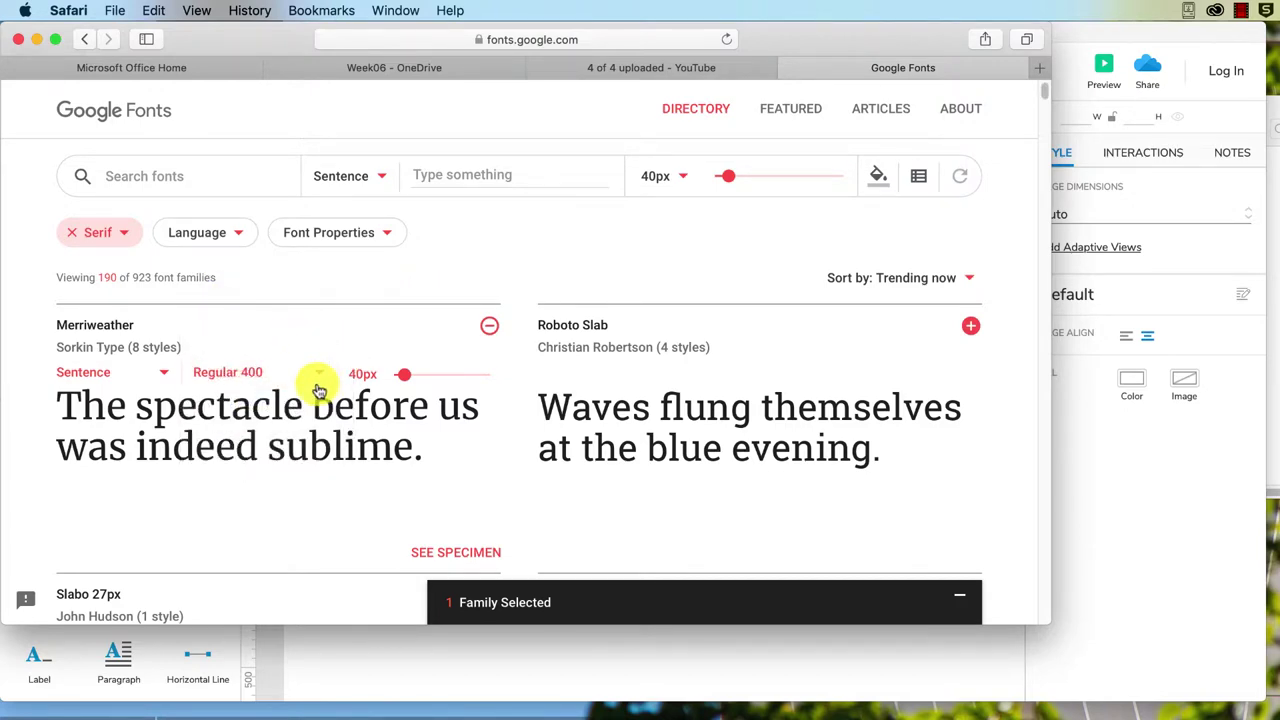
Download the selected Merriweather family as local font files
left_click(592, 602)
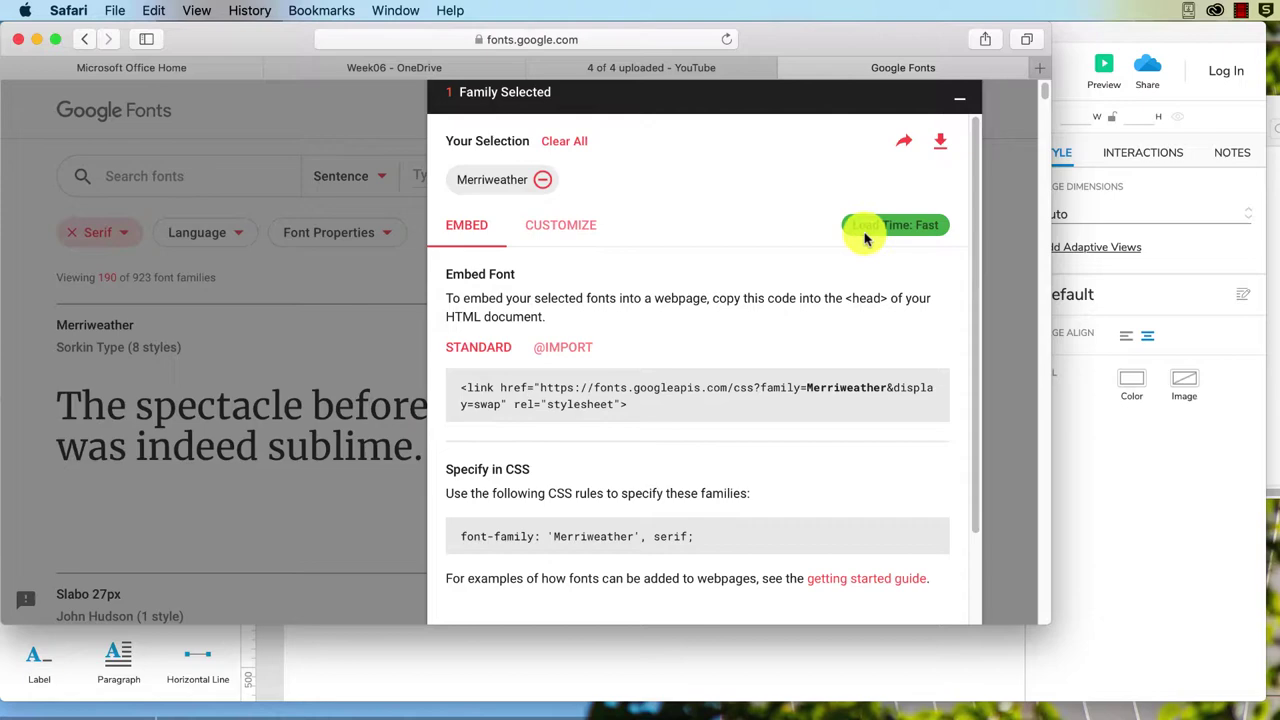
left_click(940, 143)
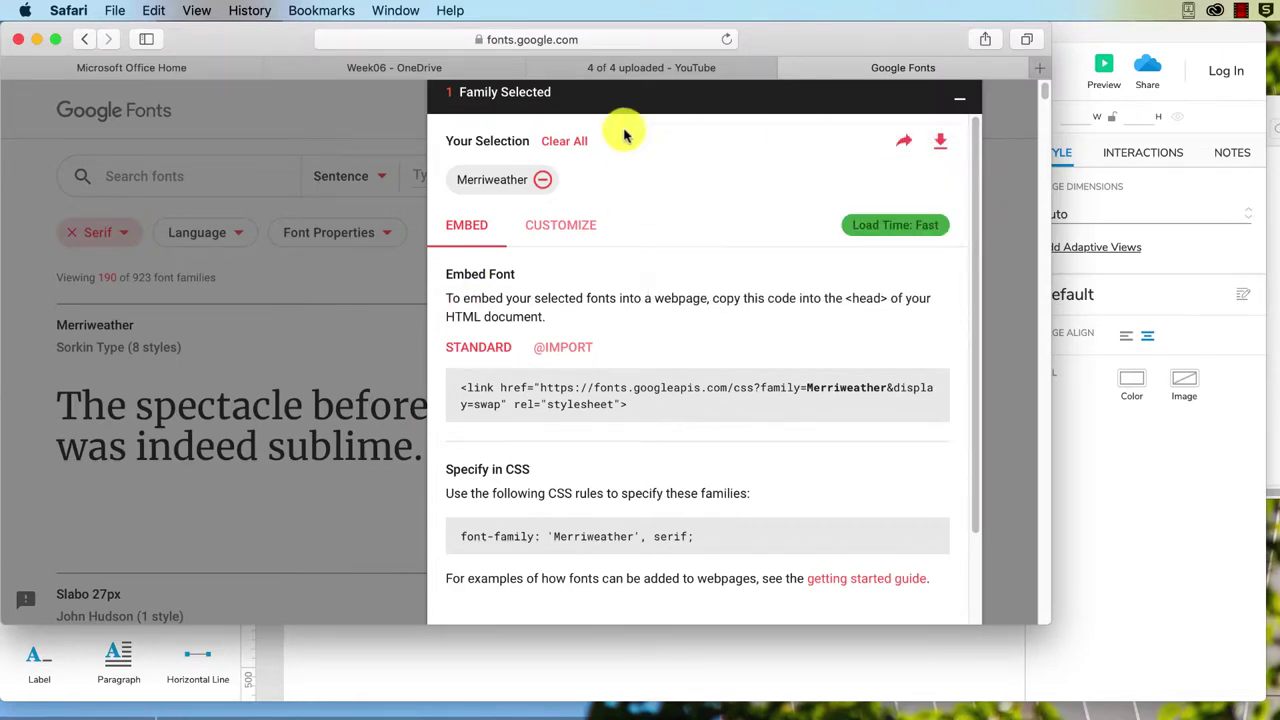
left_click(614, 94)
left_click(677, 605)
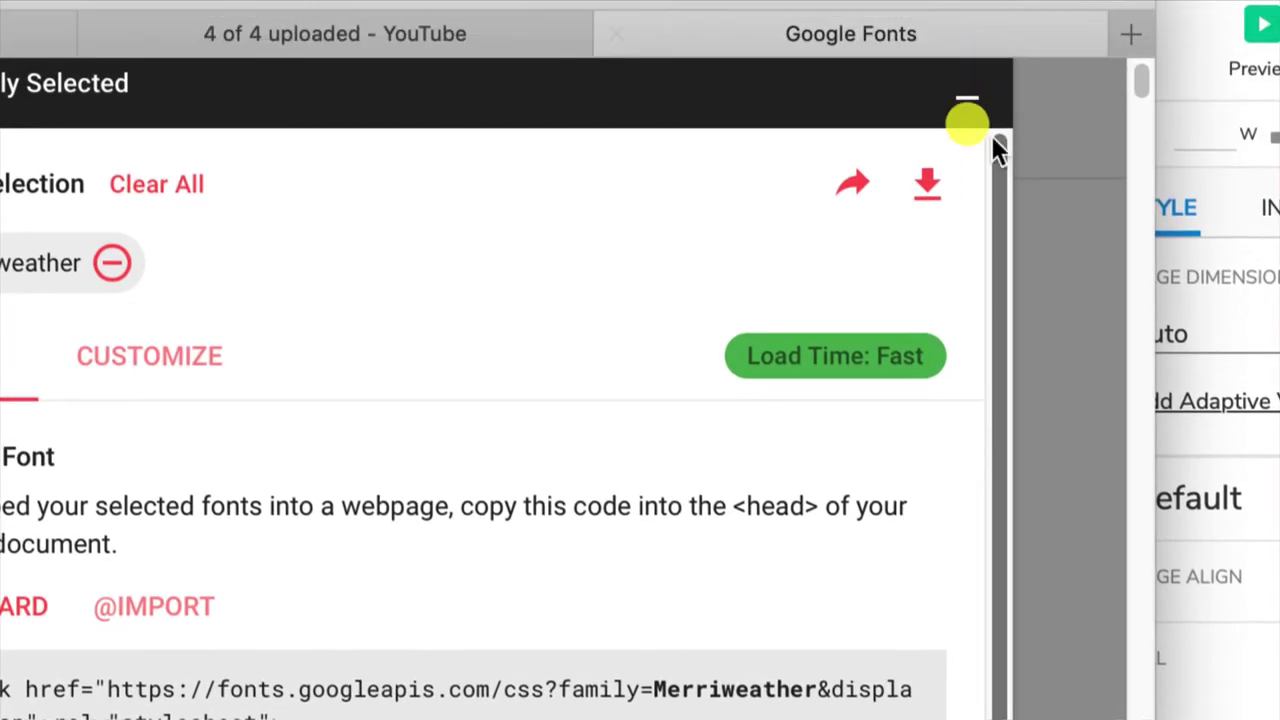
mouse_move(930, 22)
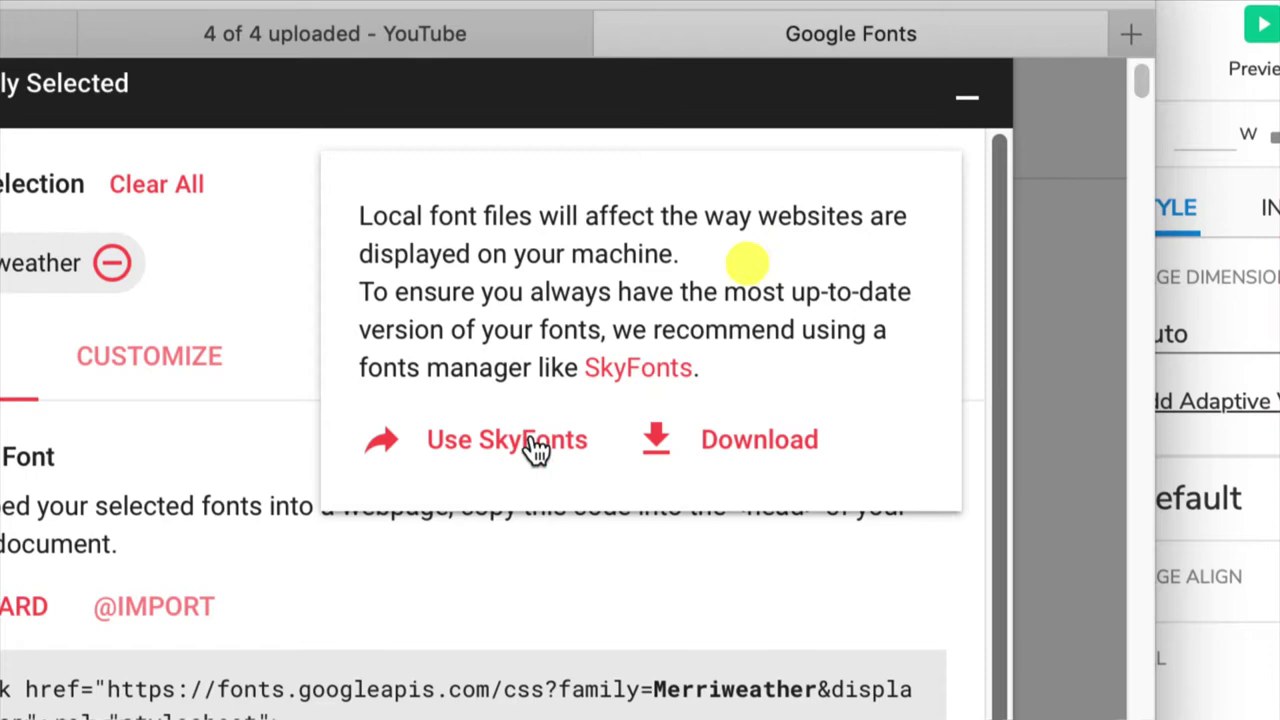
left_click(762, 444)
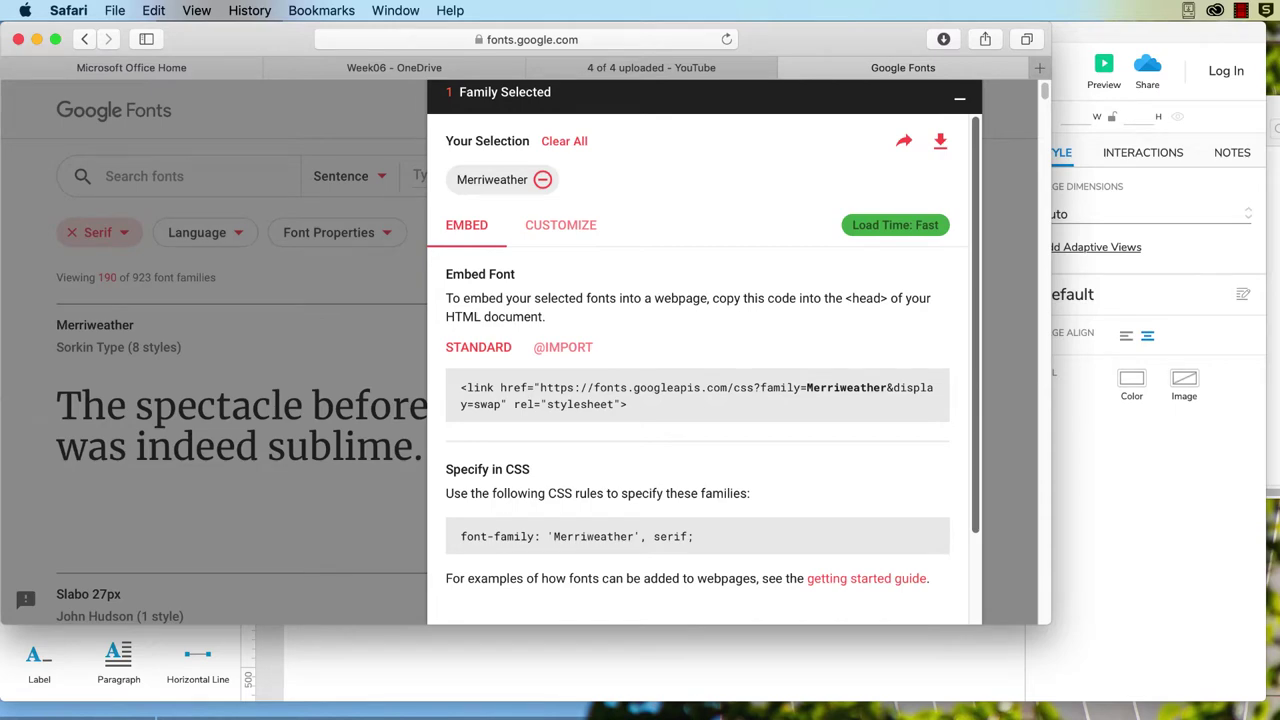
Switch to Finder, showing the downloaded Merriweather folder, and reposition its window slightly
left_click(1254, 710)
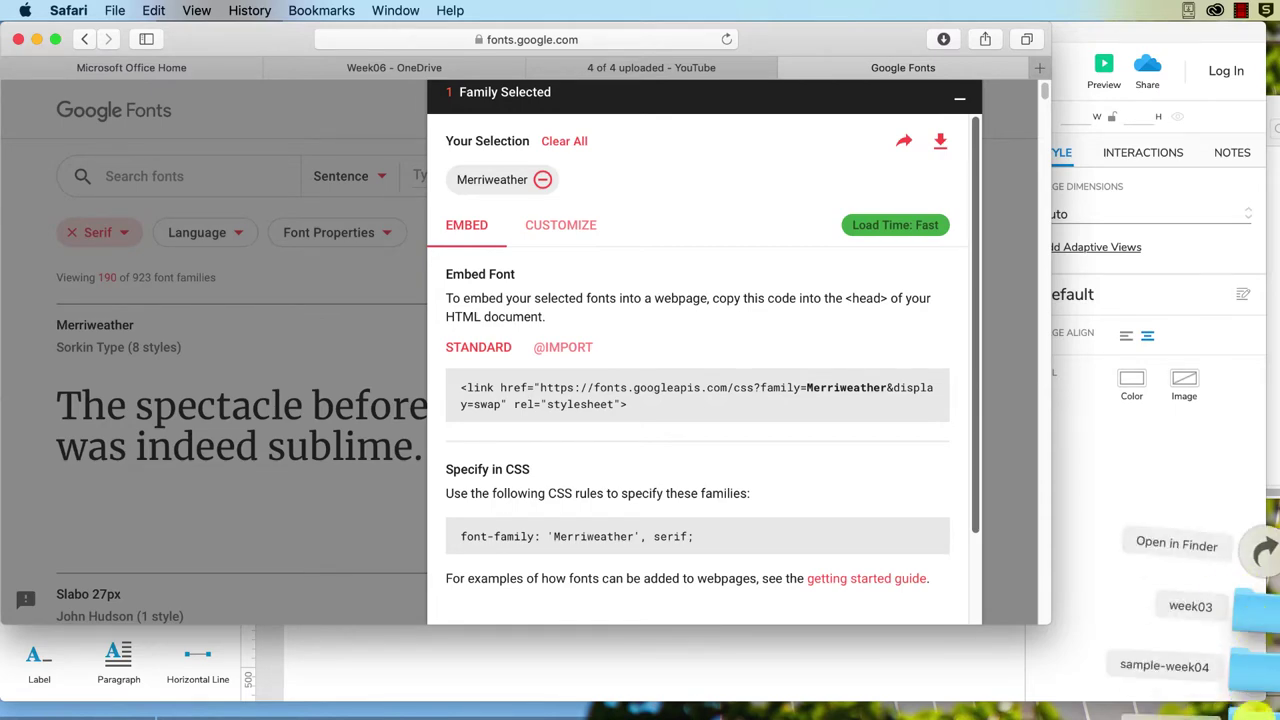
left_click(1183, 540)
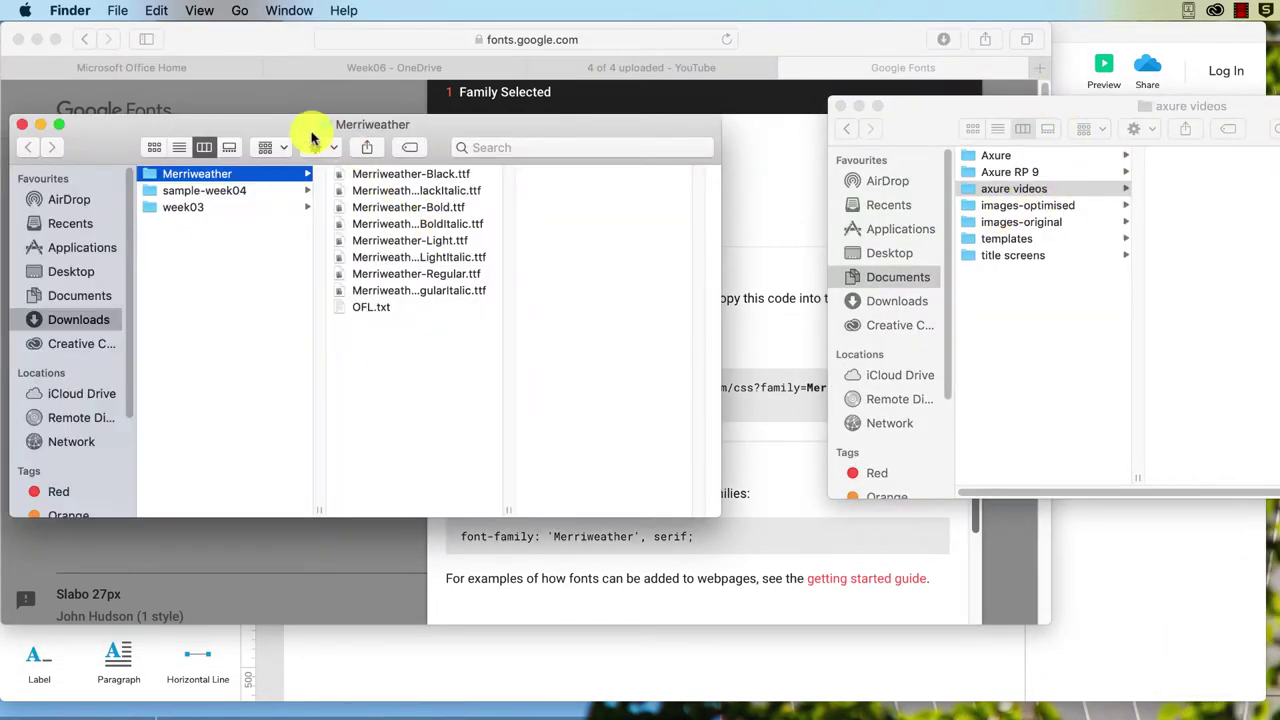
left_click(282, 122)
left_click_drag(282, 122, 306, 107)
Select all the Merriweather TTF files, from Black to Regular Italic, and install them with Font Book
left_click(414, 255)
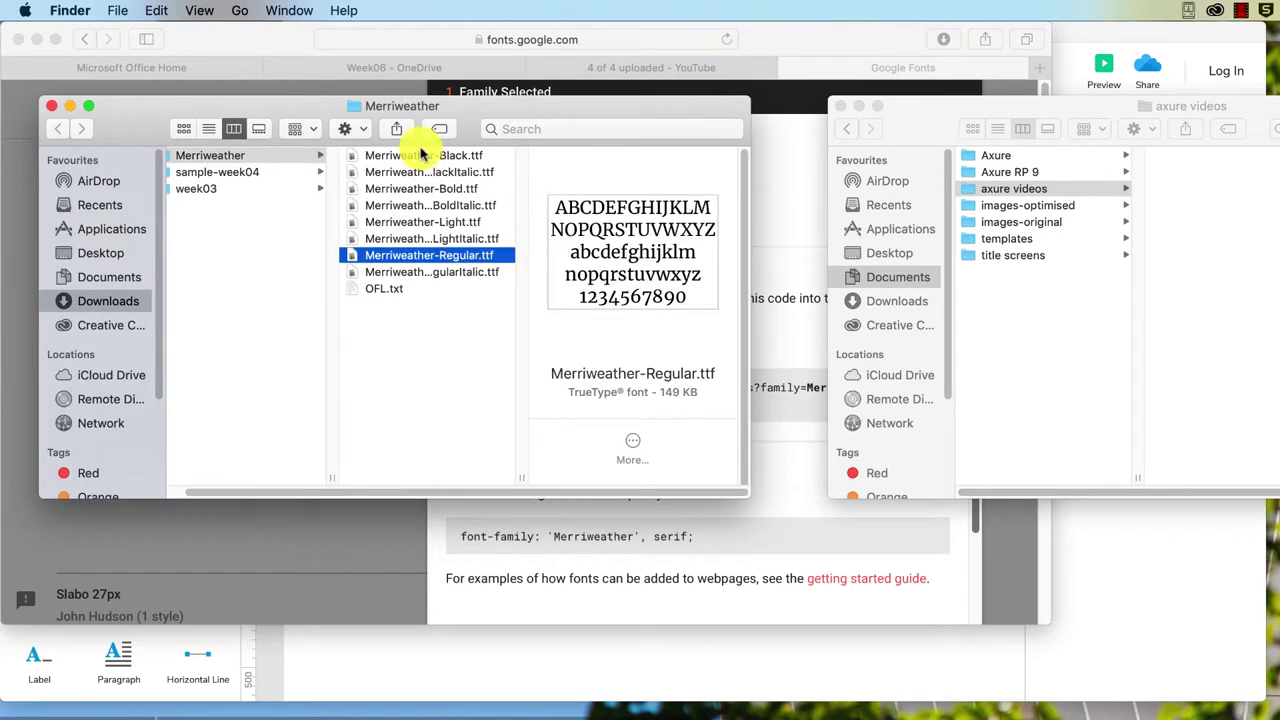
left_click(420, 155)
left_click(420, 272, "shift")
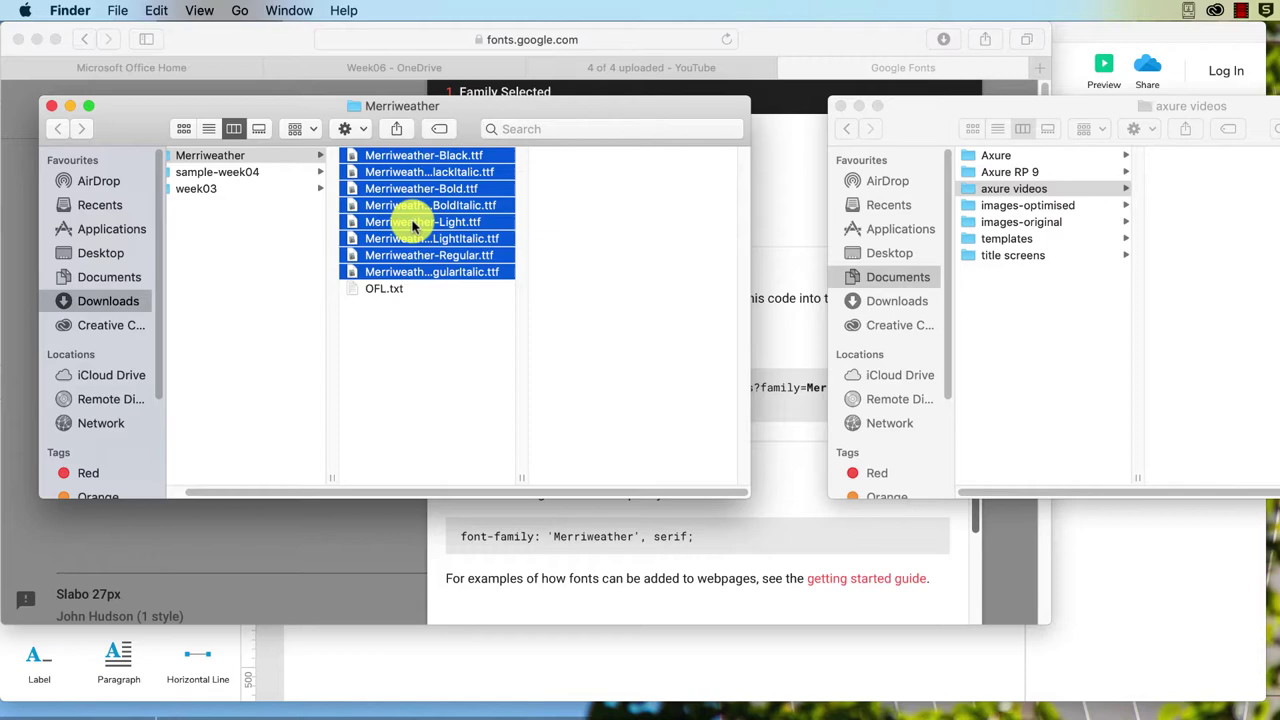
right_click(412, 222)
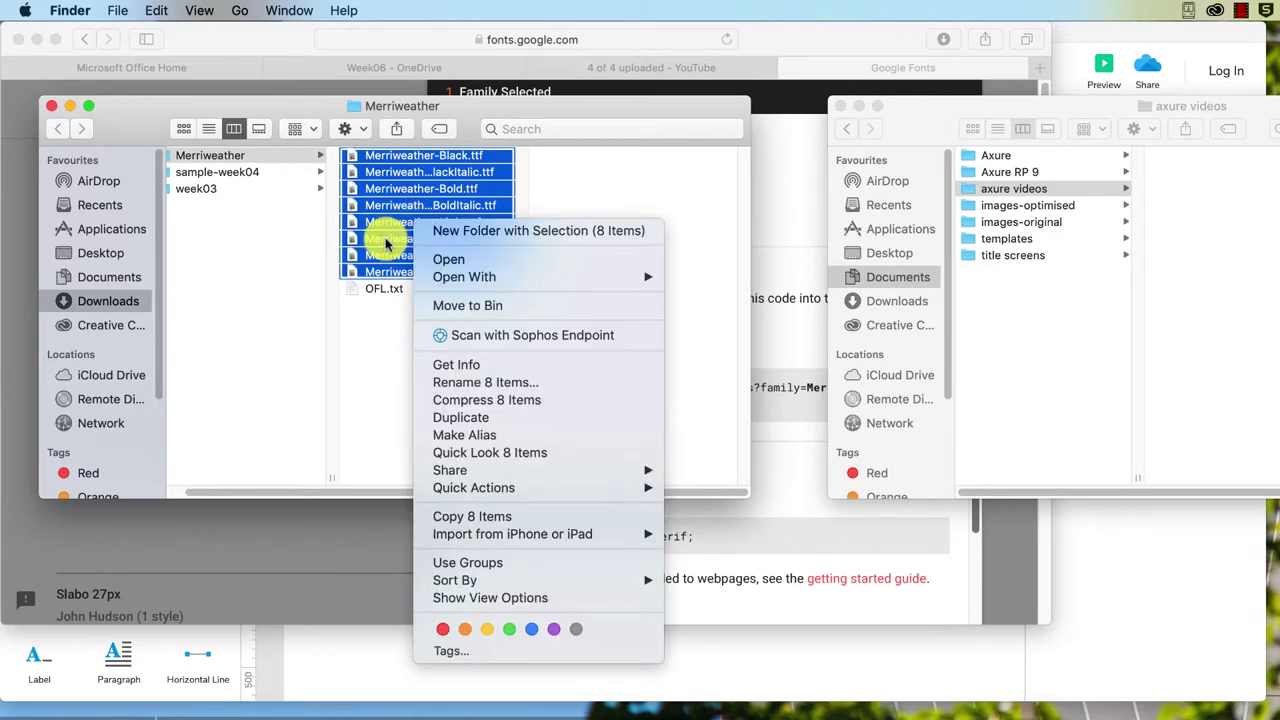
left_click(386, 232)
double_click(380, 158)
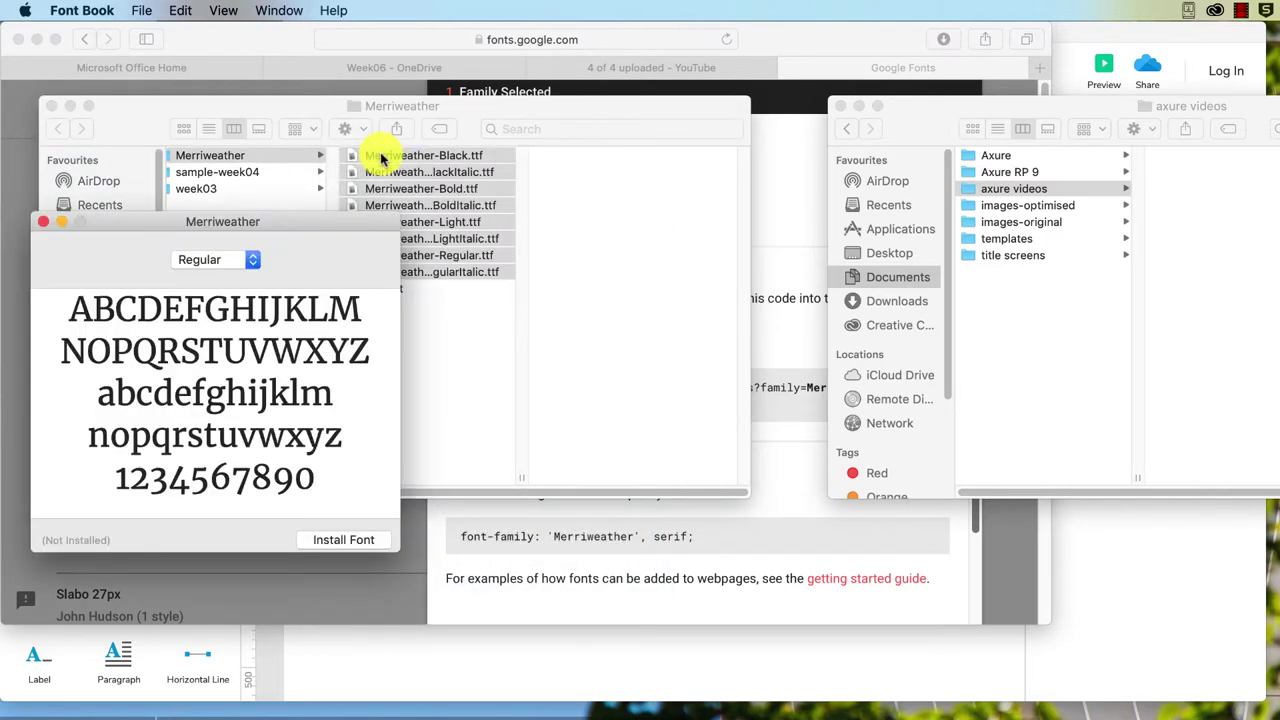
left_click(345, 541)
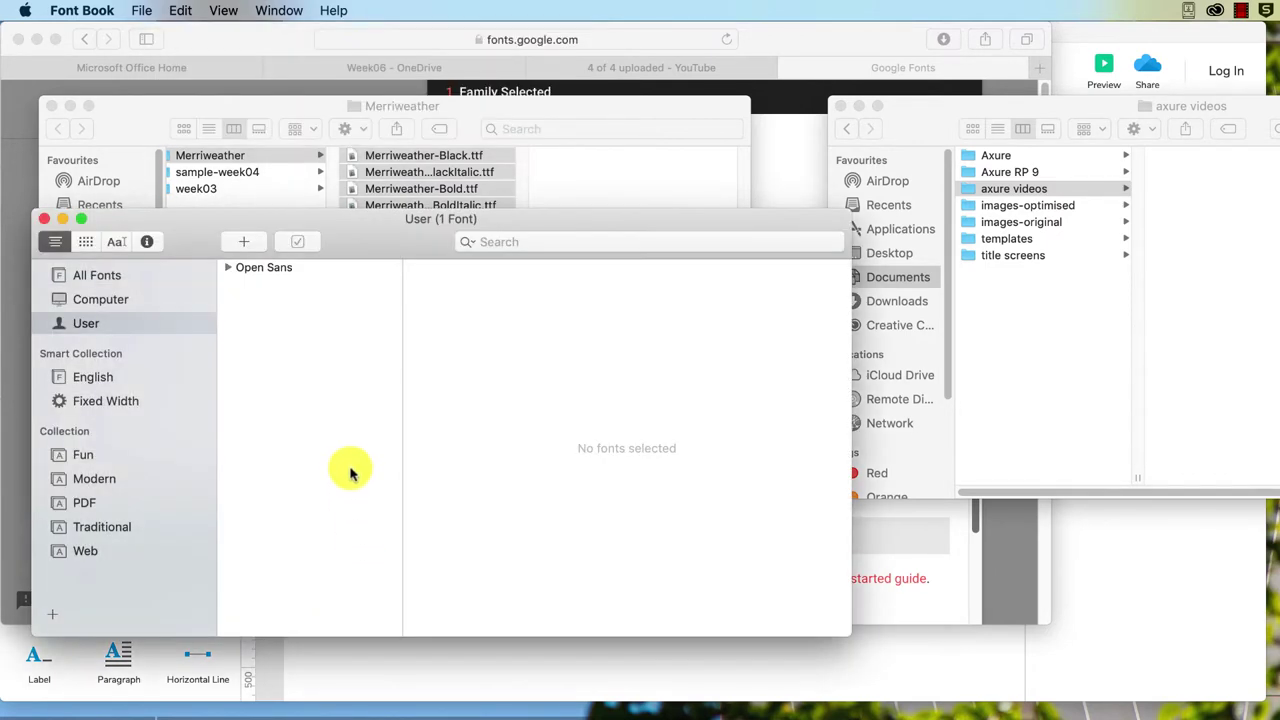
Inspect the installed Merriweather family and its Regular style in Font Book, and close the window
left_click(260, 270)
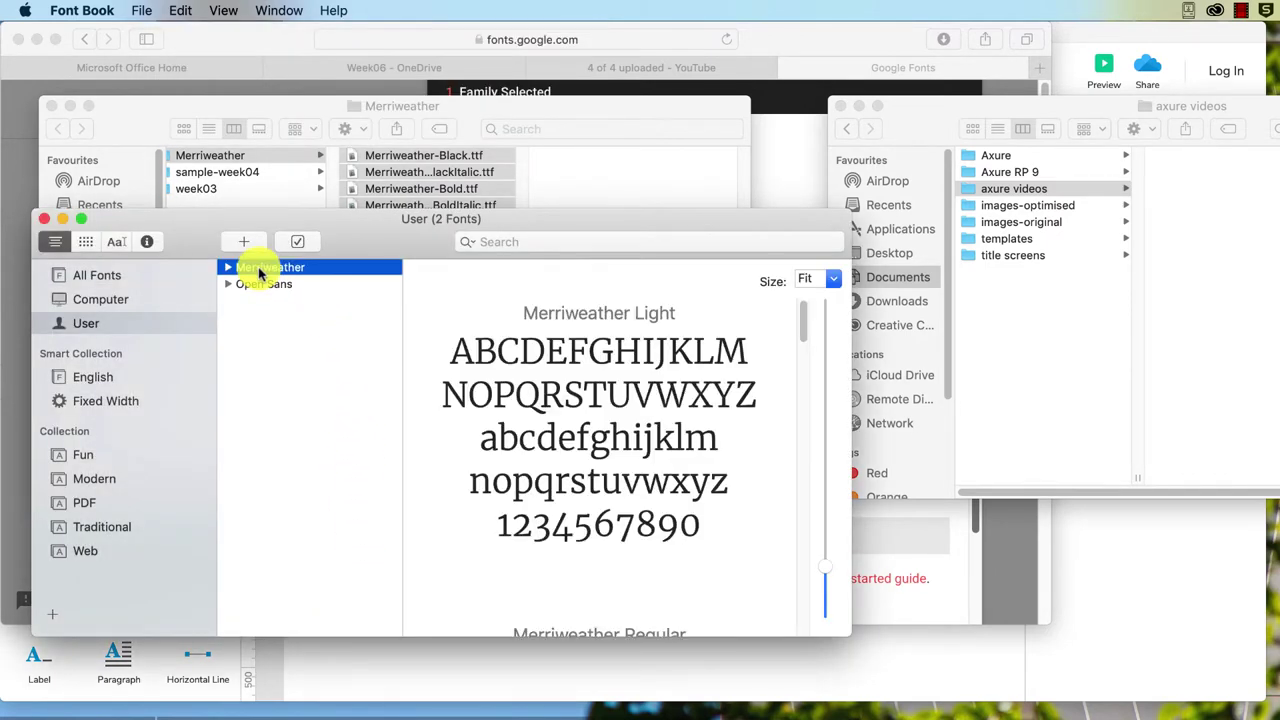
left_click(228, 267)
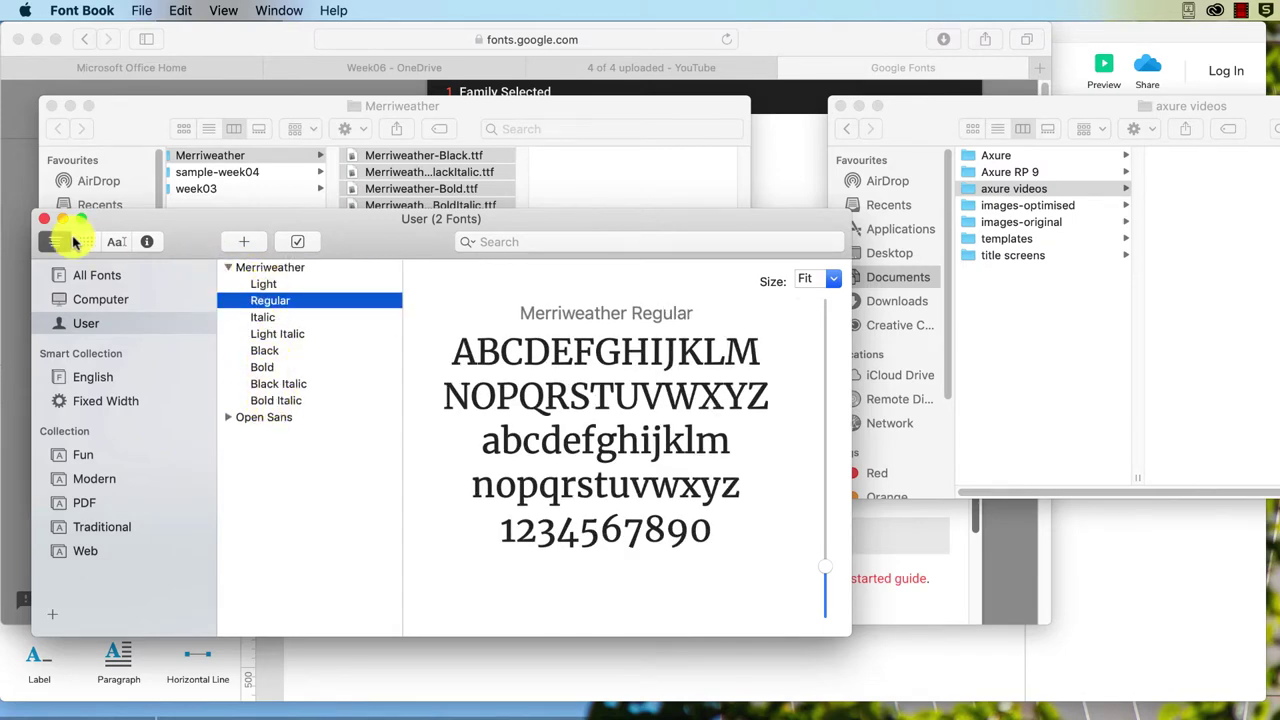
left_click(46, 218)
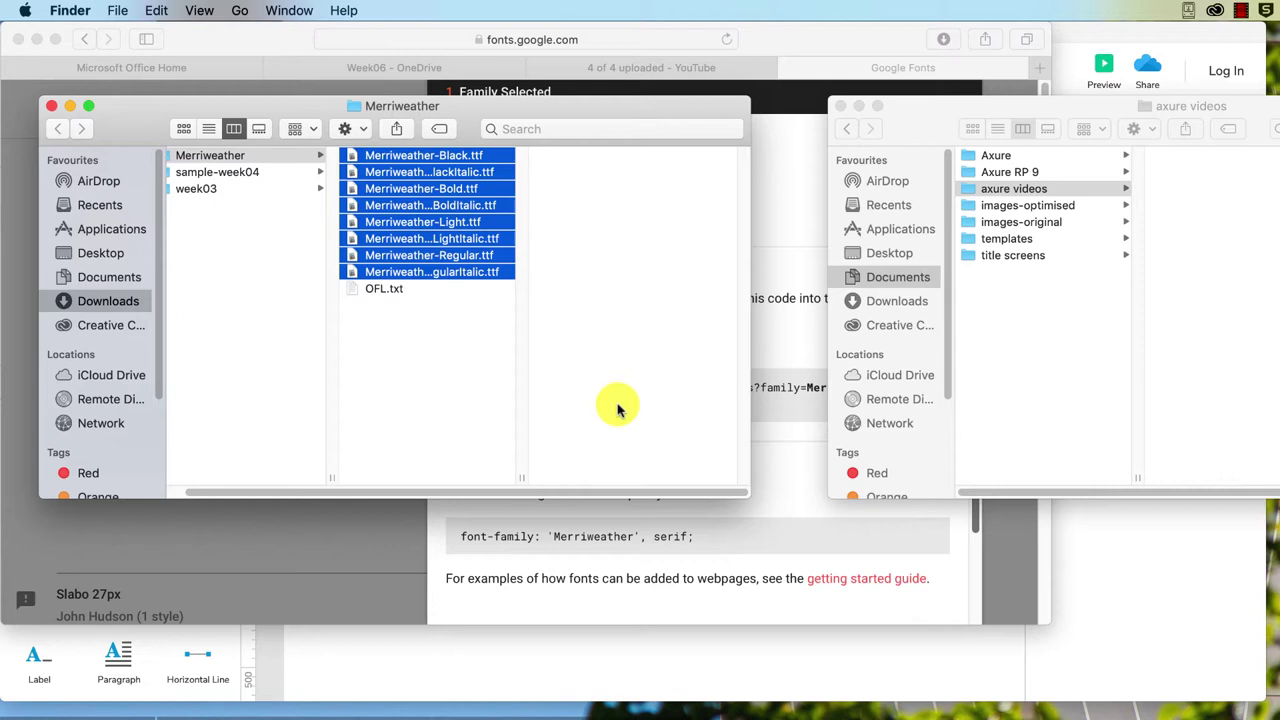
Close the Merriweather and axure videos Finder windows
left_click(52, 105)
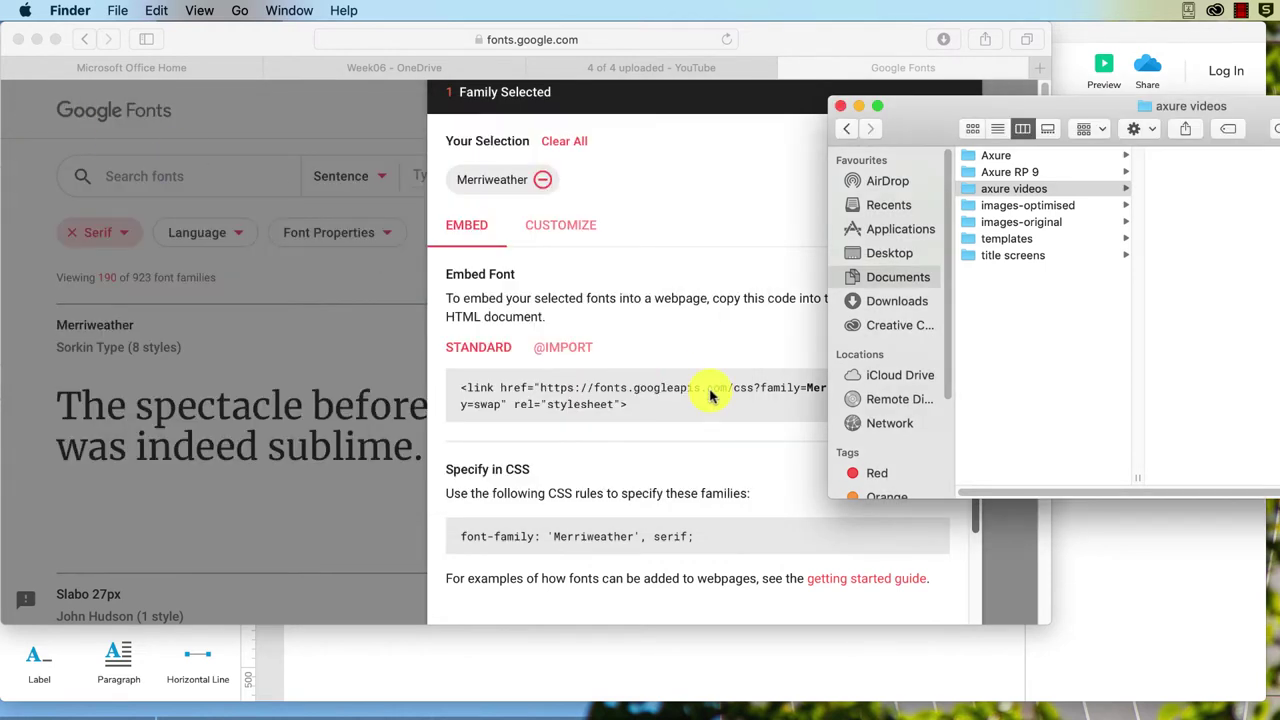
left_click_drag(928, 106, 515, 106)
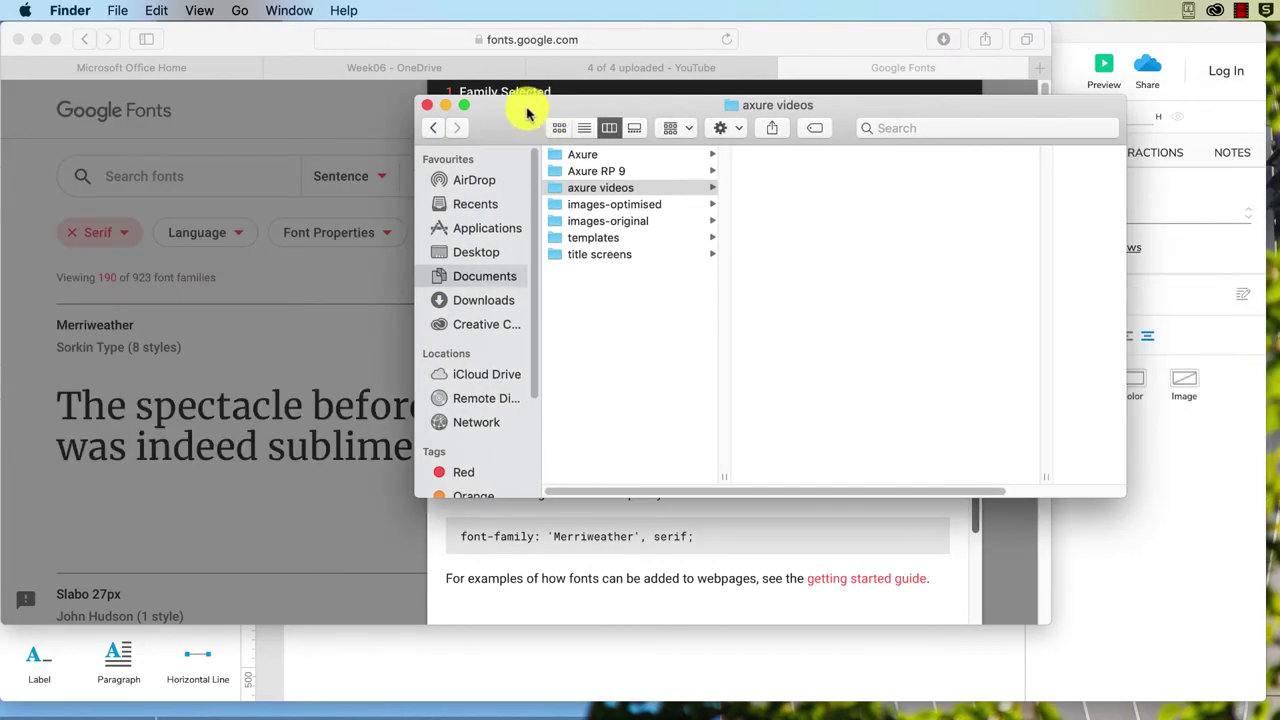
left_click(426, 106)
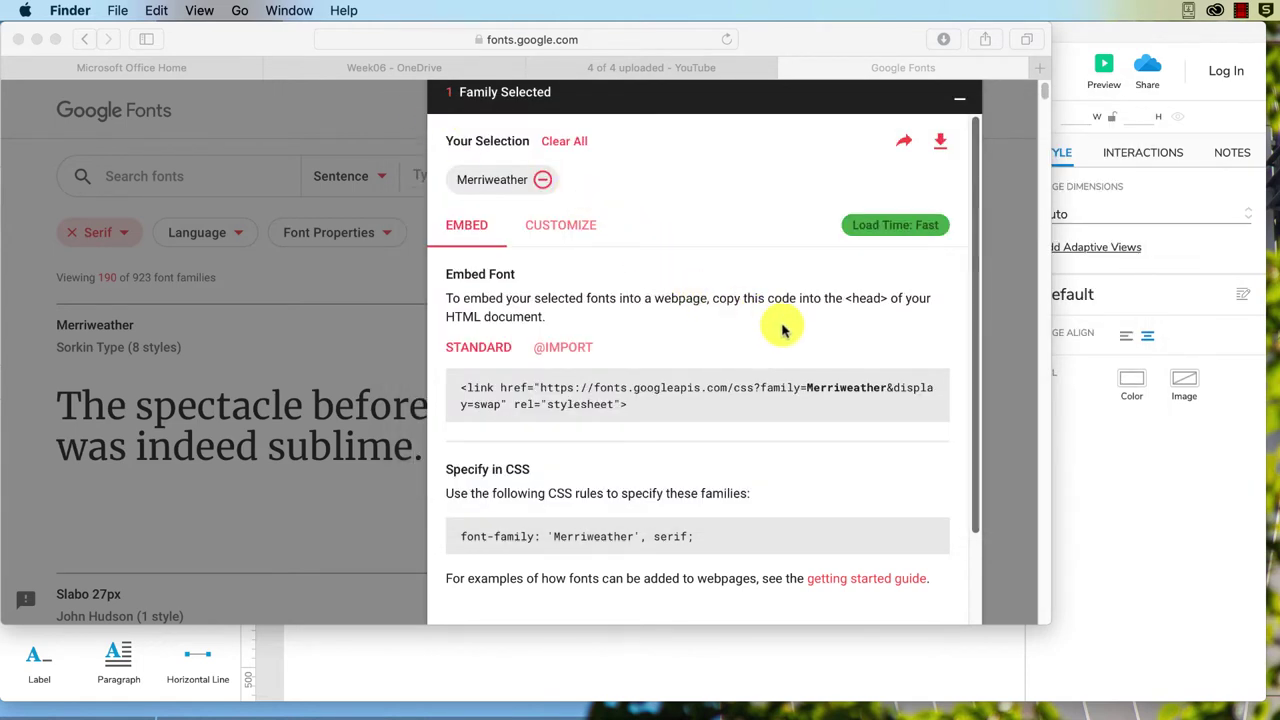